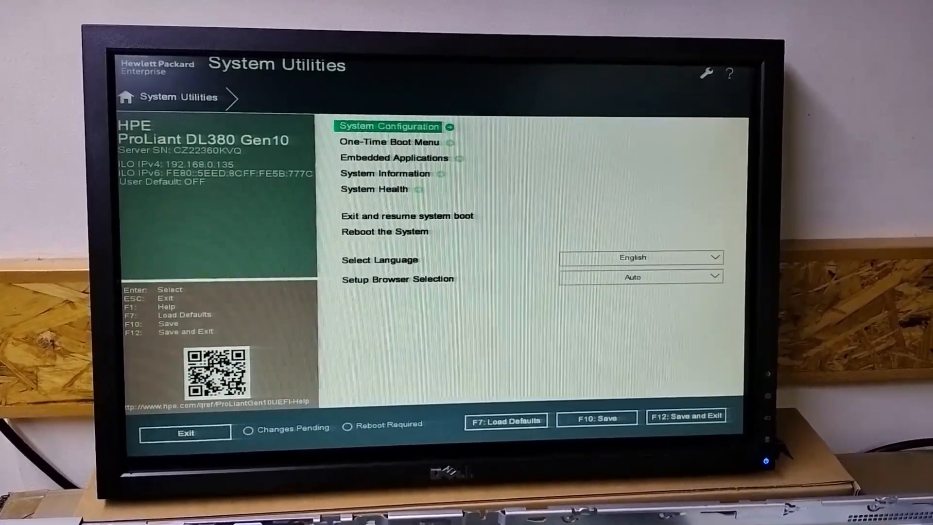
# - Enter the Embedded RAID 1 : HPE Smart Array P408i-a SR Gen10 controller settings from System Configuration
pyautogui.press('Down')
pyautogui.press('Up')
pyautogui.press('Up')
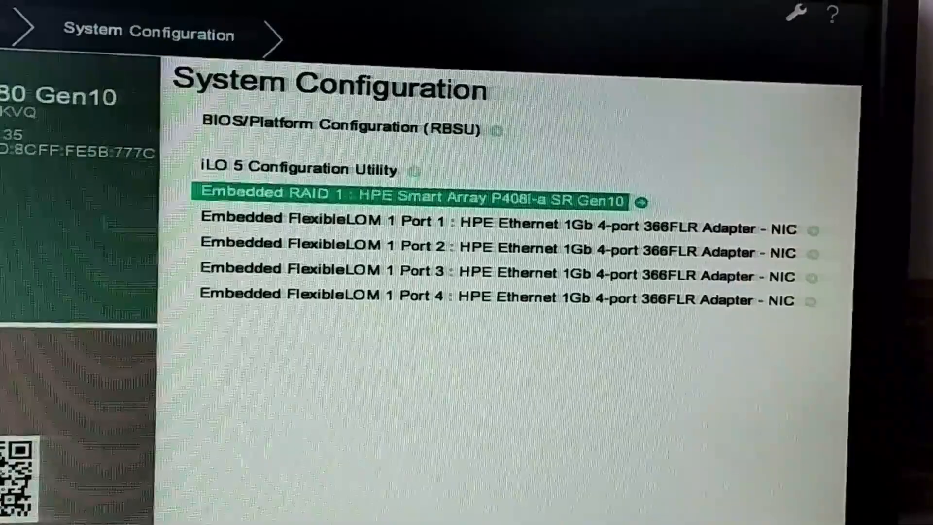
pyautogui.press('Return')
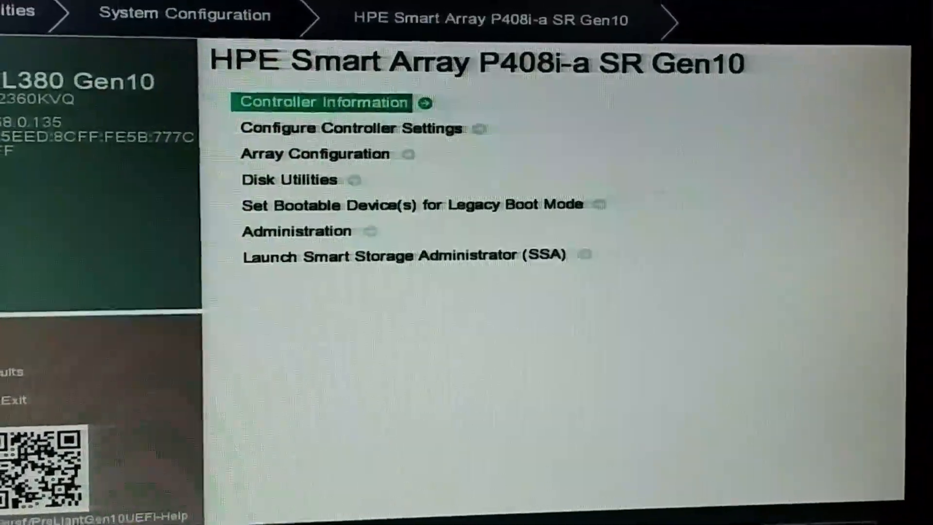
# - Go into Disk Utilities to list the four 1.2 TB SAS drives on the controller
pyautogui.press('Down')
pyautogui.press('Down')
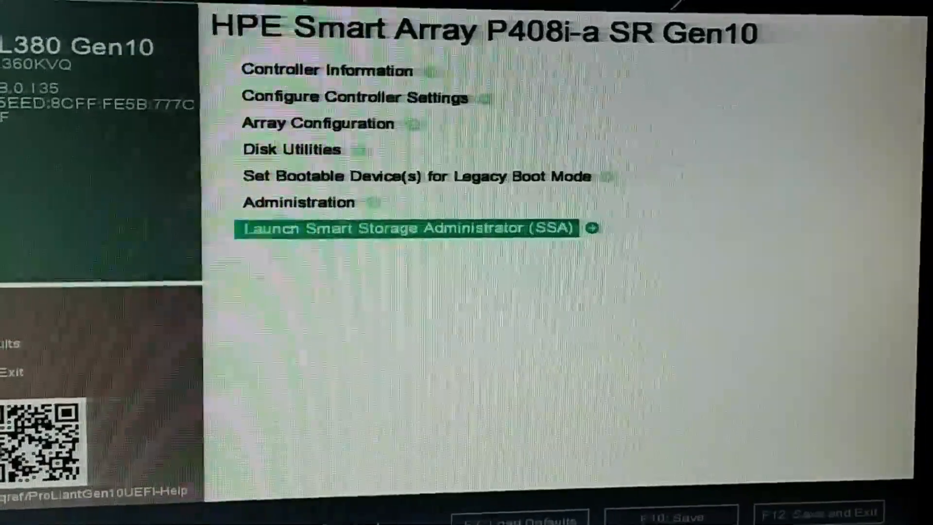
pyautogui.press('Up')
pyautogui.press('Up')
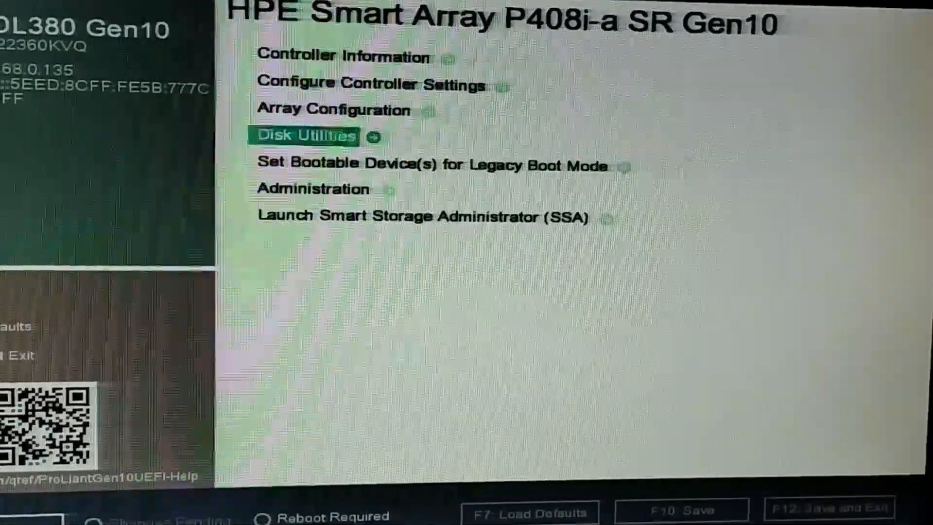
pyautogui.press('Return')
pyautogui.press('Down')
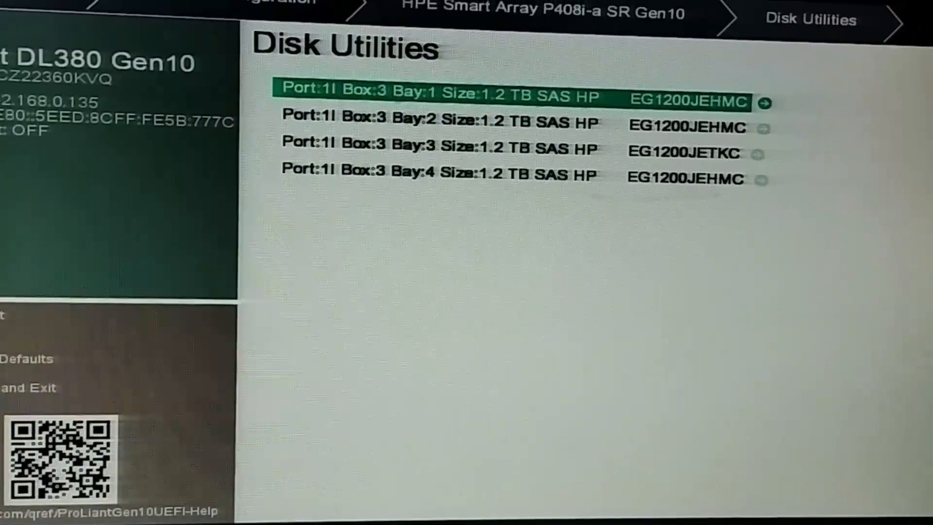
# - Back out of Disk Utilities to the Smart Array P408i-a controller menu
pyautogui.press('Escape')
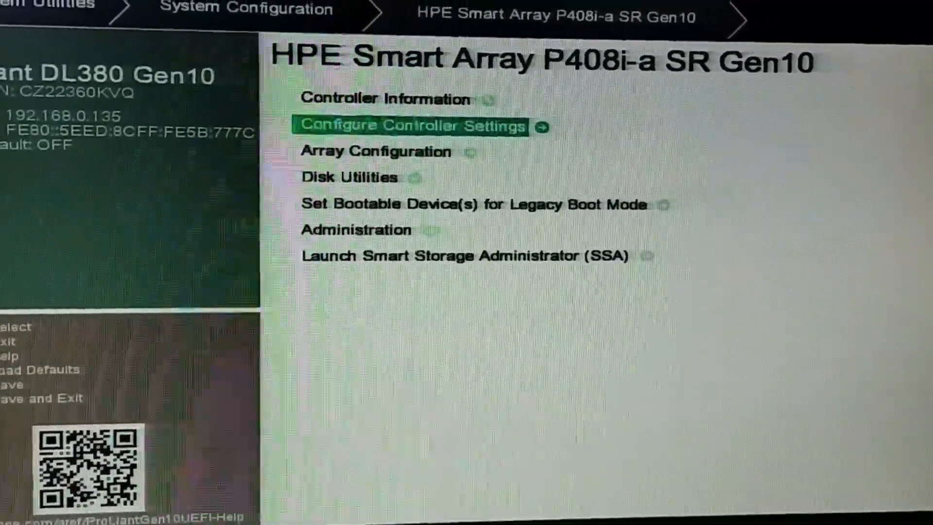
pyautogui.press('Up')
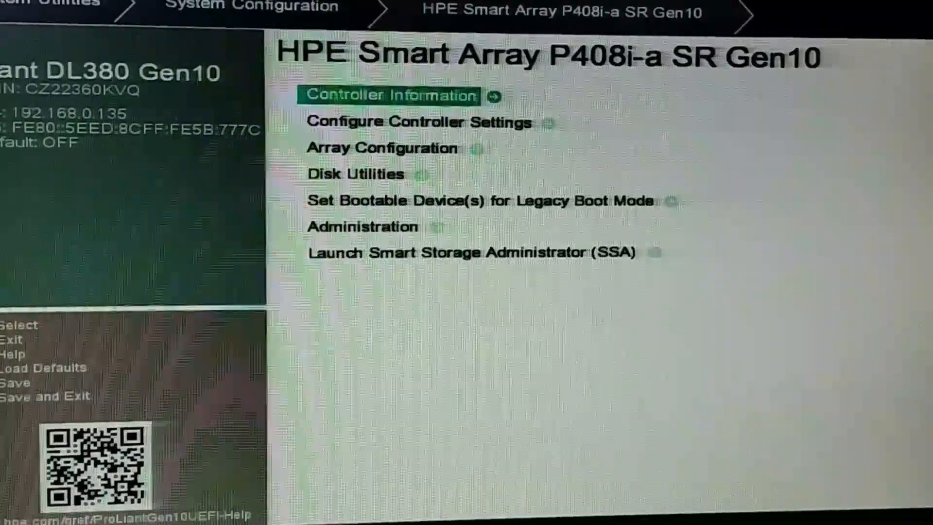
pyautogui.press('Return')
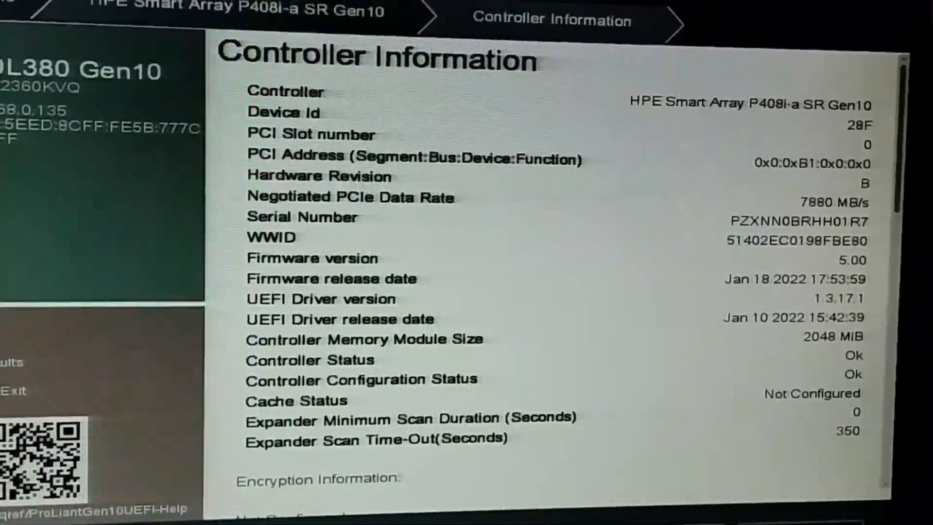
pyautogui.press('Escape')
pyautogui.press('Down')
pyautogui.press('Down')
pyautogui.press('Down')
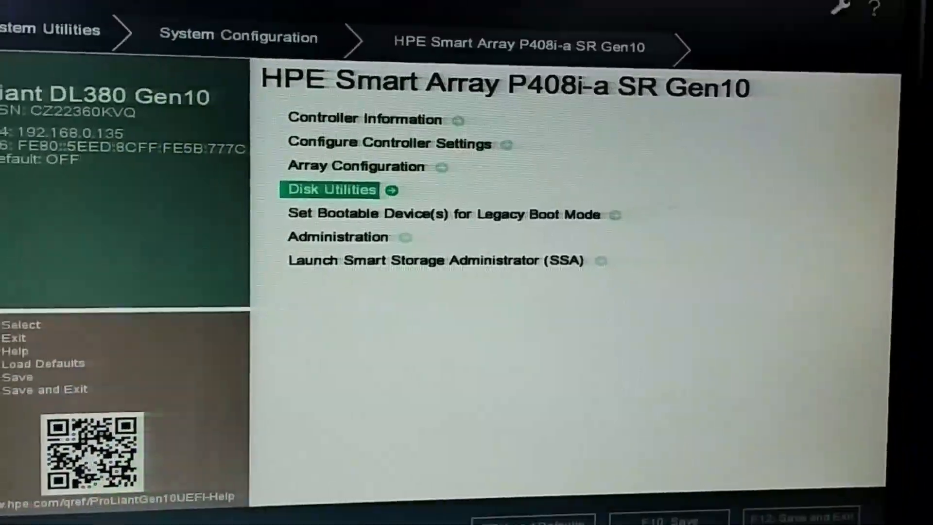